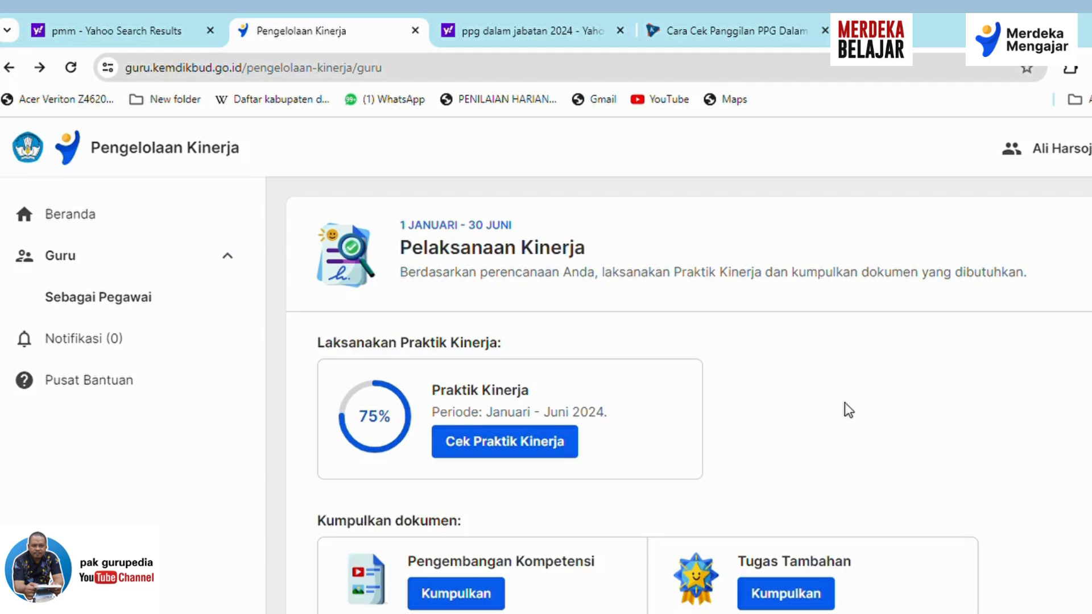
{"action": "scroll", "coordinate": [806, 382], "scroll_direction": "down", "scroll_amount": 3}
{"action": "scroll", "coordinate": [806, 373], "scroll_direction": "up", "scroll_amount": 1}
{"action": "scroll", "coordinate": [809, 356], "scroll_direction": "up", "scroll_amount": 2}
{"action": "scroll", "coordinate": [470, 203], "scroll_direction": "down", "scroll_amount": 1}
{"action": "scroll", "coordinate": [462, 198], "scroll_direction": "up", "scroll_amount": 1}
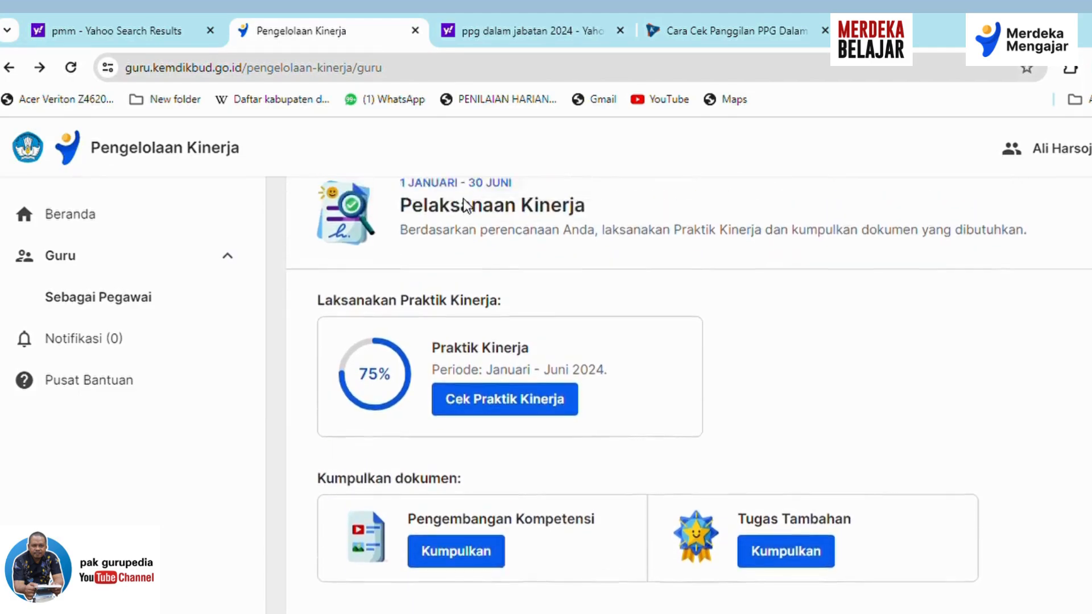
Go to the Beranda page and reopen the Guru section's Sebagai Pegawai page.
{"action": "left_click", "coordinate": [103, 225]}
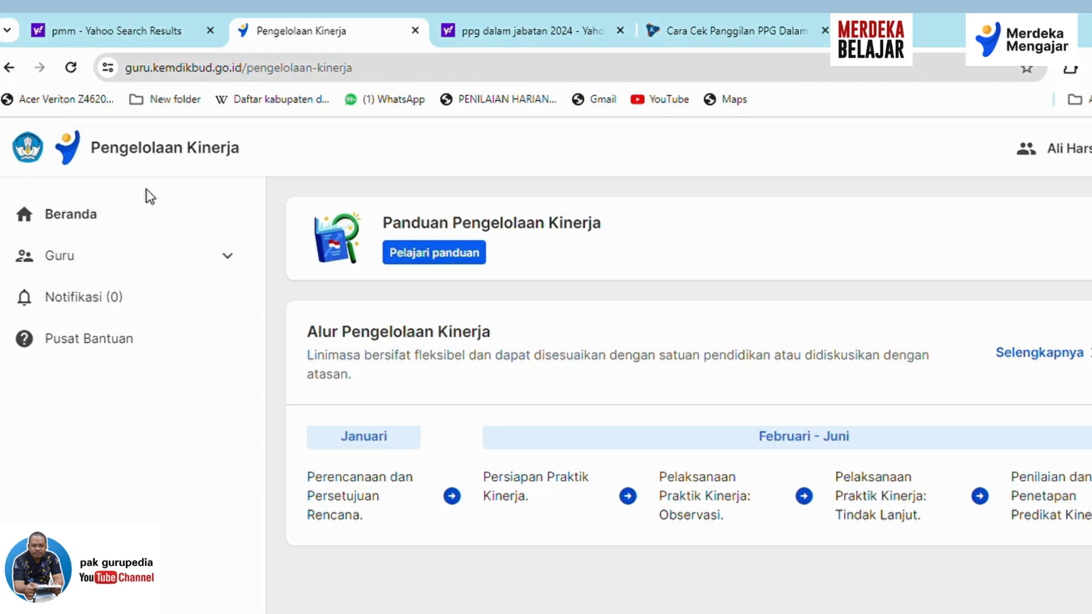
{"action": "left_click", "coordinate": [228, 271]}
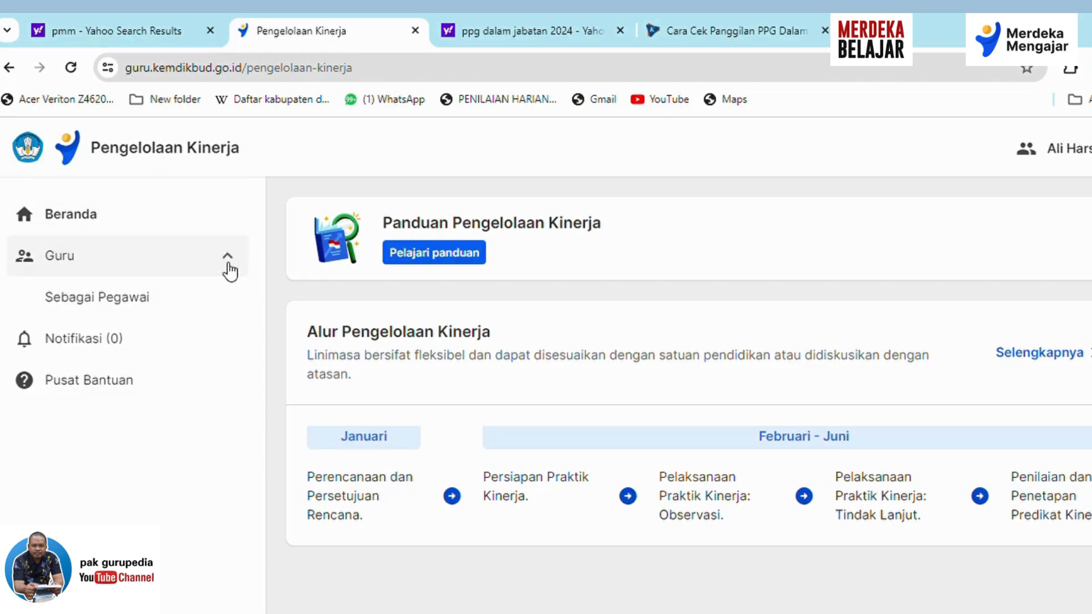
{"action": "left_click", "coordinate": [140, 297]}
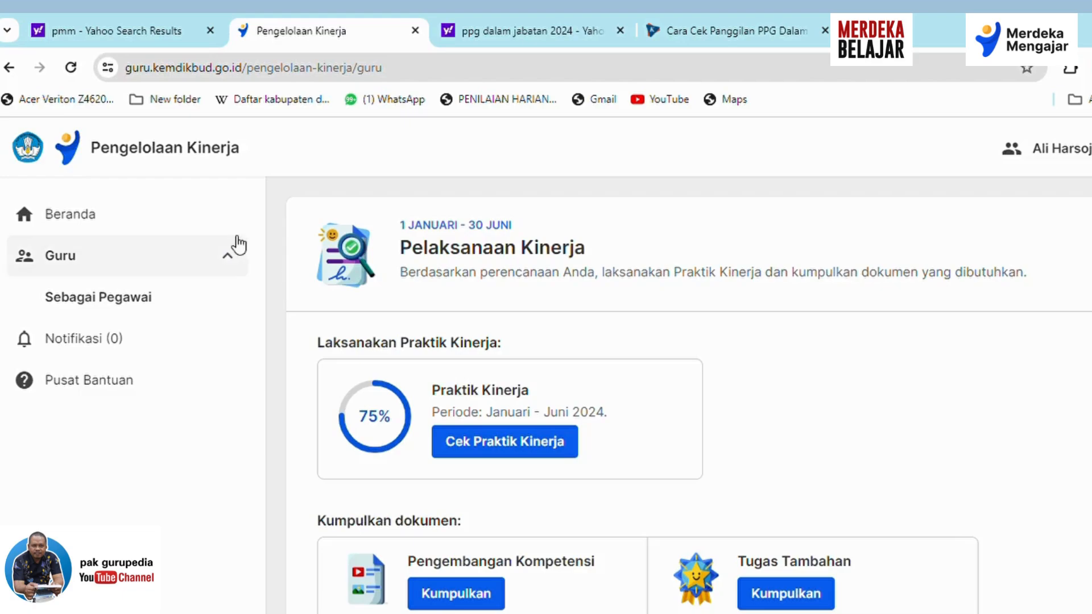
Open the Pengembangan Kompetensi document collection and review its submission progress table.
{"action": "scroll", "coordinate": [385, 424], "scroll_direction": "down", "scroll_amount": 1}
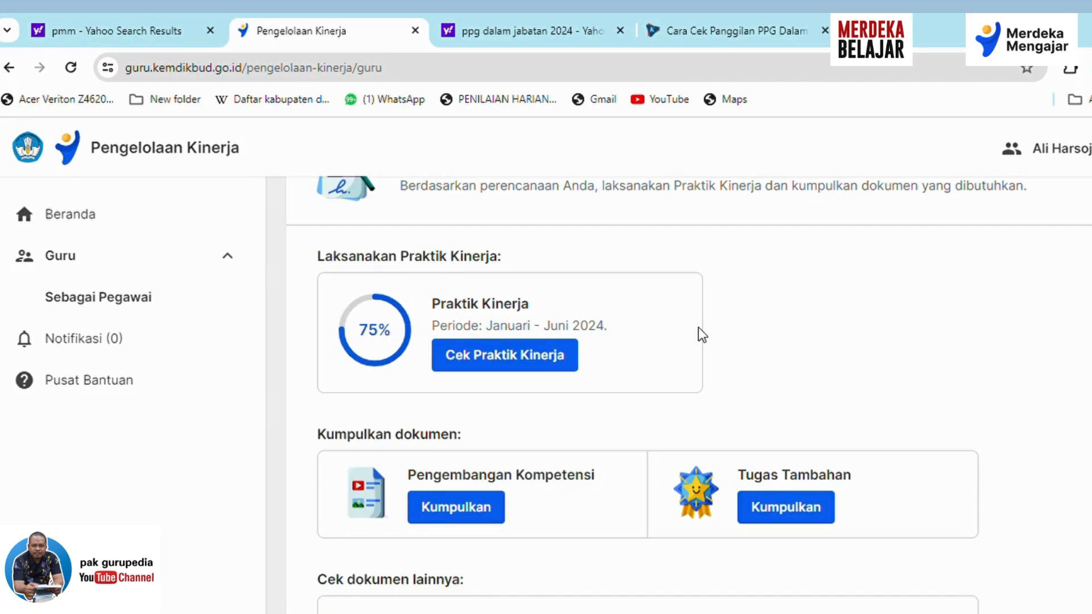
{"action": "scroll", "coordinate": [700, 334], "scroll_direction": "down", "scroll_amount": 2}
{"action": "scroll", "coordinate": [696, 341], "scroll_direction": "up", "scroll_amount": 1}
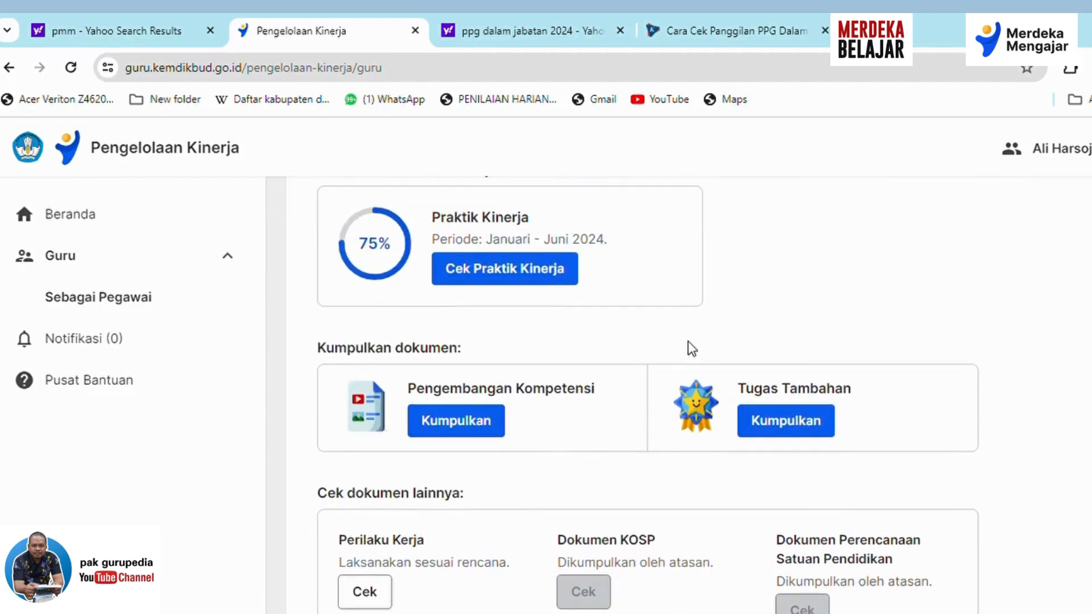
{"action": "left_click", "coordinate": [456, 421]}
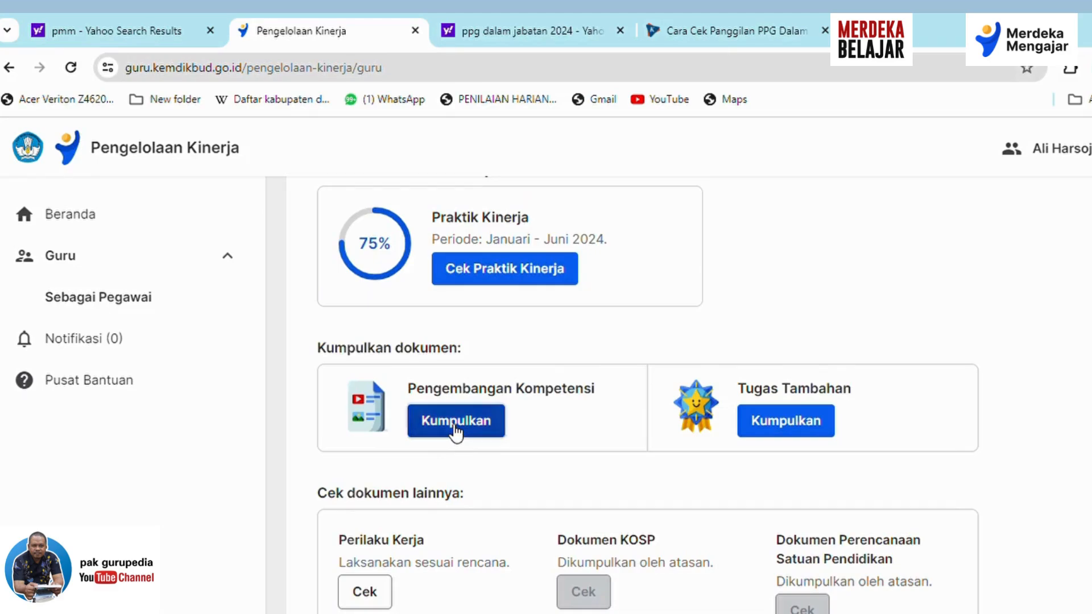
{"action": "scroll", "coordinate": [538, 387], "scroll_direction": "down", "scroll_amount": 1}
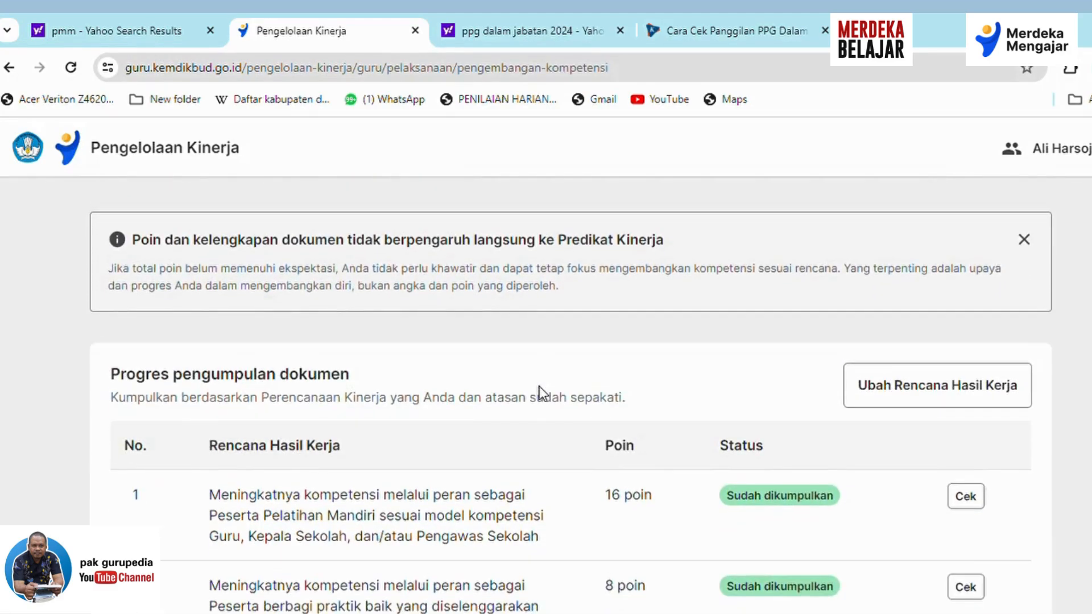
{"action": "scroll", "coordinate": [542, 381], "scroll_direction": "down", "scroll_amount": 1}
{"action": "scroll", "coordinate": [543, 380], "scroll_direction": "down", "scroll_amount": 3}
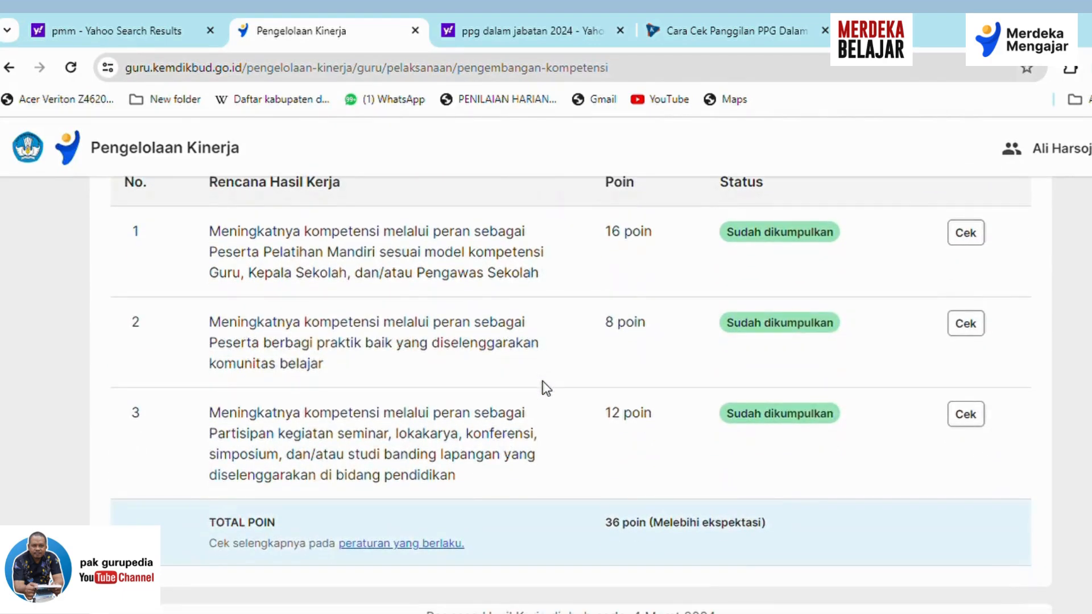
{"action": "scroll", "coordinate": [546, 371], "scroll_direction": "up", "scroll_amount": 1}
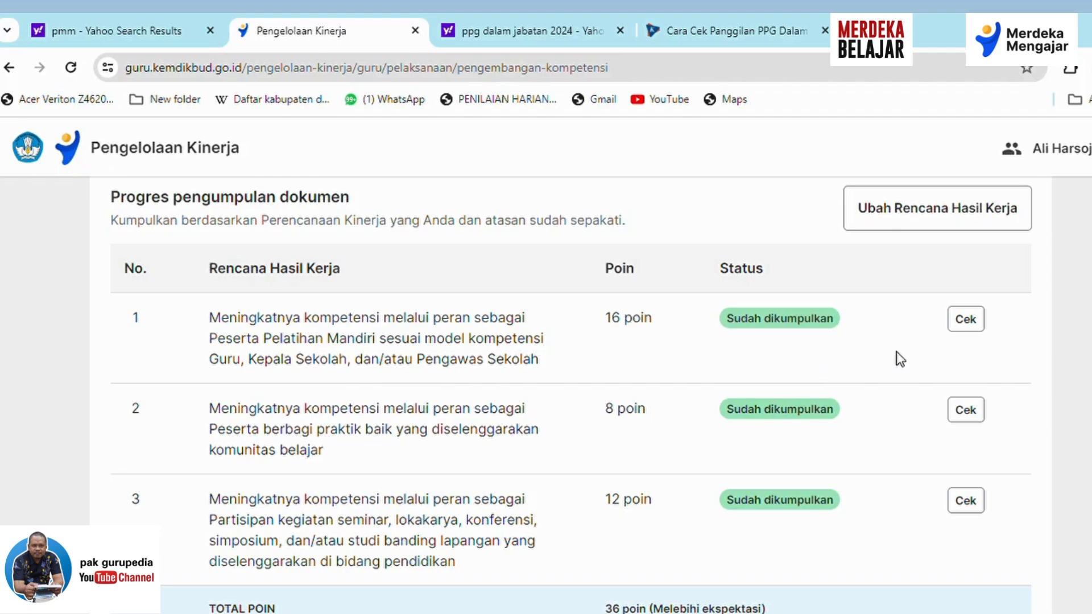
Check the supporting evidence for the first work plan, Peserta Pelatihan Mandiri, and review its two certificate files.
{"action": "left_click", "coordinate": [965, 321]}
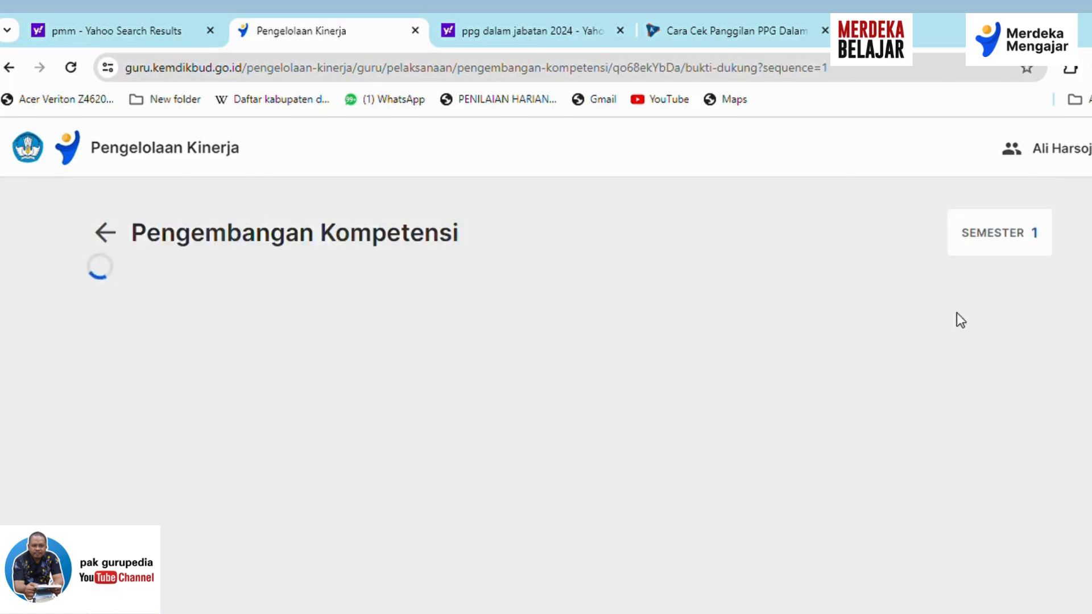
{"action": "scroll", "coordinate": [882, 343], "scroll_direction": "down", "scroll_amount": 1}
{"action": "scroll", "coordinate": [883, 343], "scroll_direction": "down", "scroll_amount": 2}
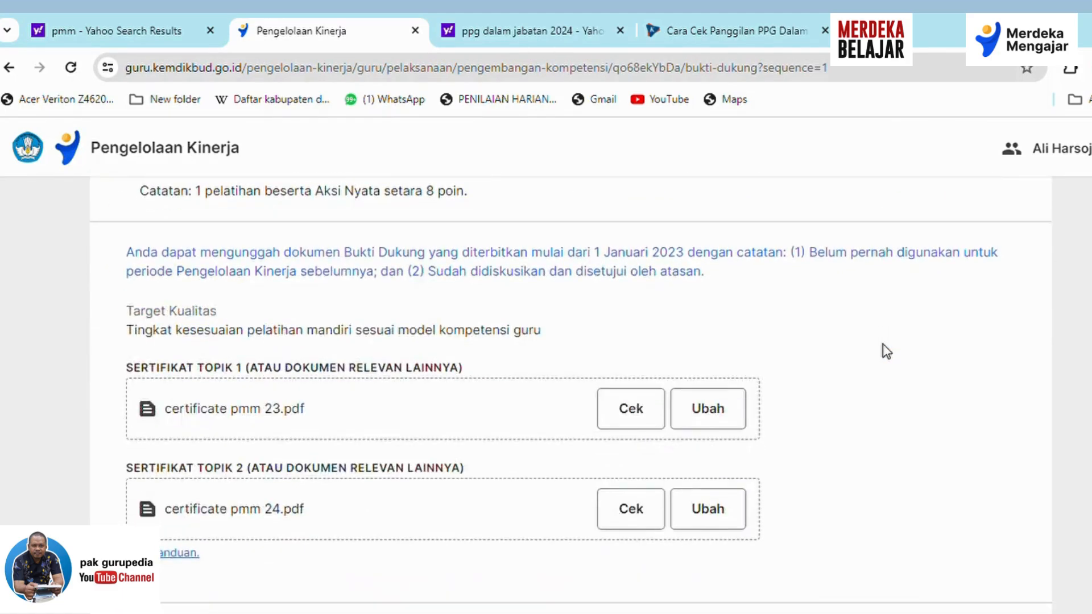
{"action": "scroll", "coordinate": [887, 341], "scroll_direction": "up", "scroll_amount": 2}
{"action": "scroll", "coordinate": [599, 414], "scroll_direction": "down", "scroll_amount": 2}
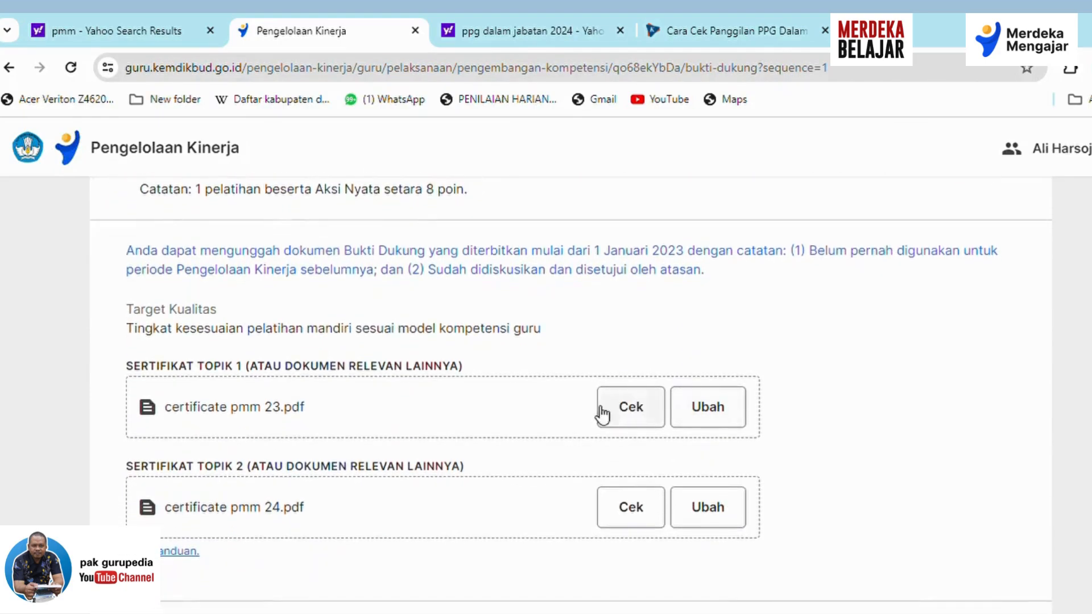
{"action": "scroll", "coordinate": [295, 421], "scroll_direction": "down", "scroll_amount": 2}
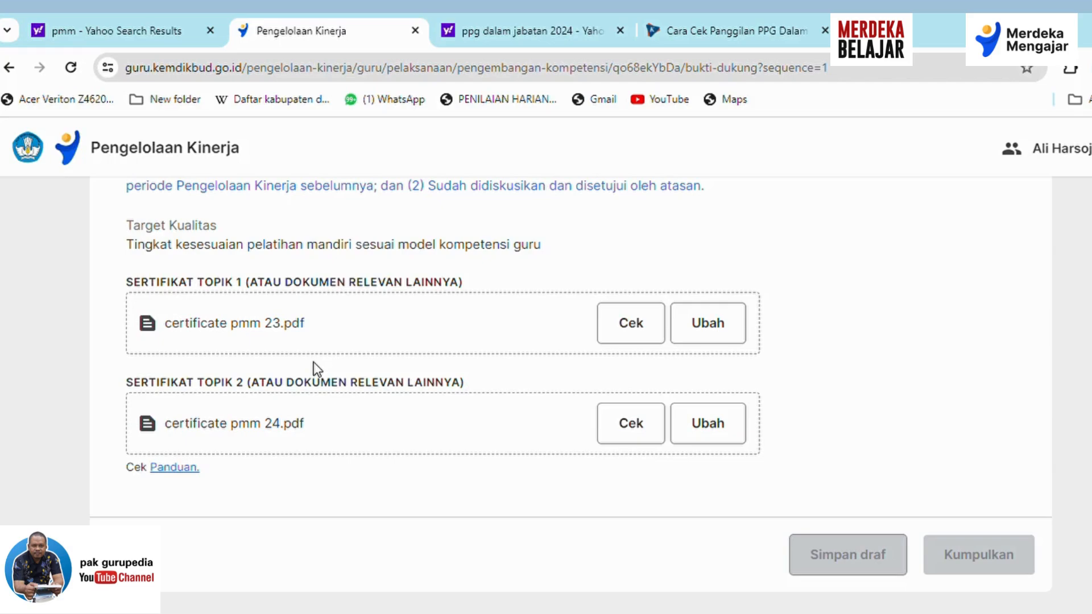
{"action": "scroll", "coordinate": [318, 273], "scroll_direction": "up", "scroll_amount": 2}
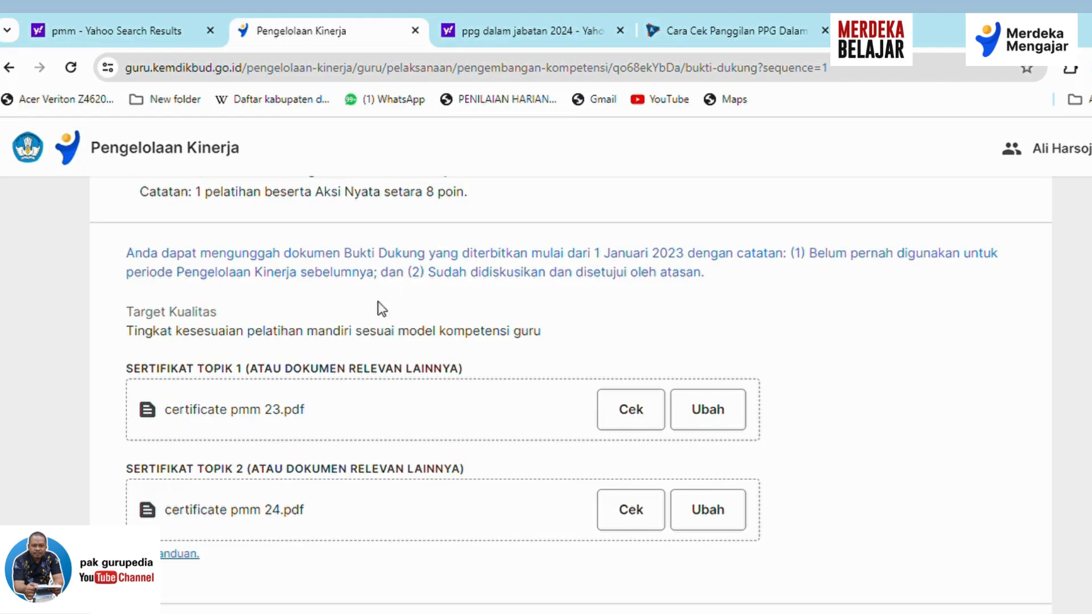
View the Sertifikat Topik 1 file, certificate pmm 23.pdf, including its program structure page.
{"action": "left_click", "coordinate": [654, 420]}
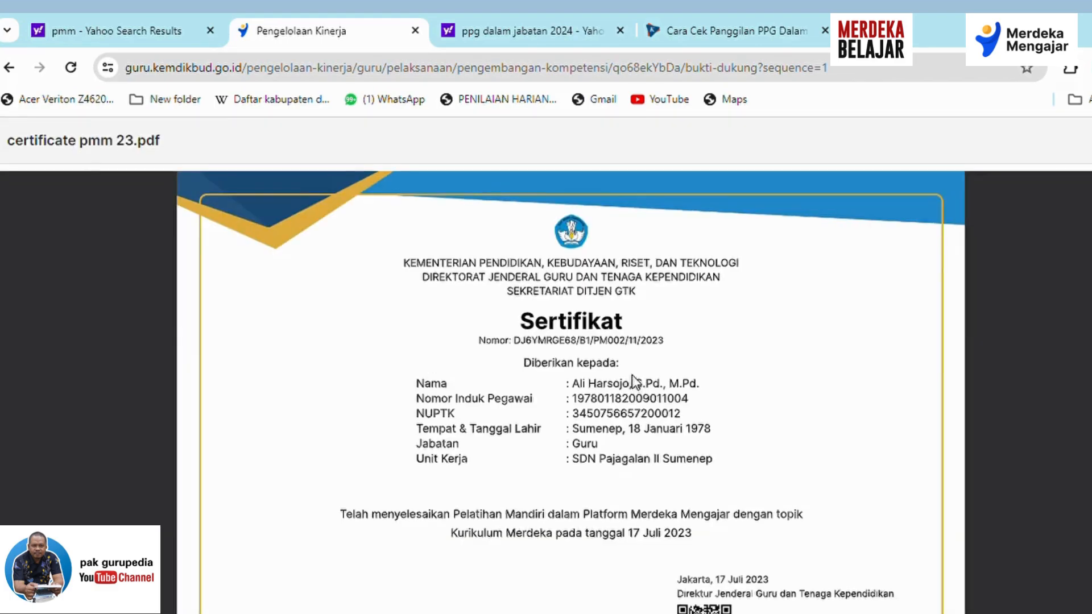
{"action": "scroll", "coordinate": [634, 384], "scroll_direction": "down", "scroll_amount": 2}
{"action": "scroll", "coordinate": [630, 373], "scroll_direction": "up", "scroll_amount": 2}
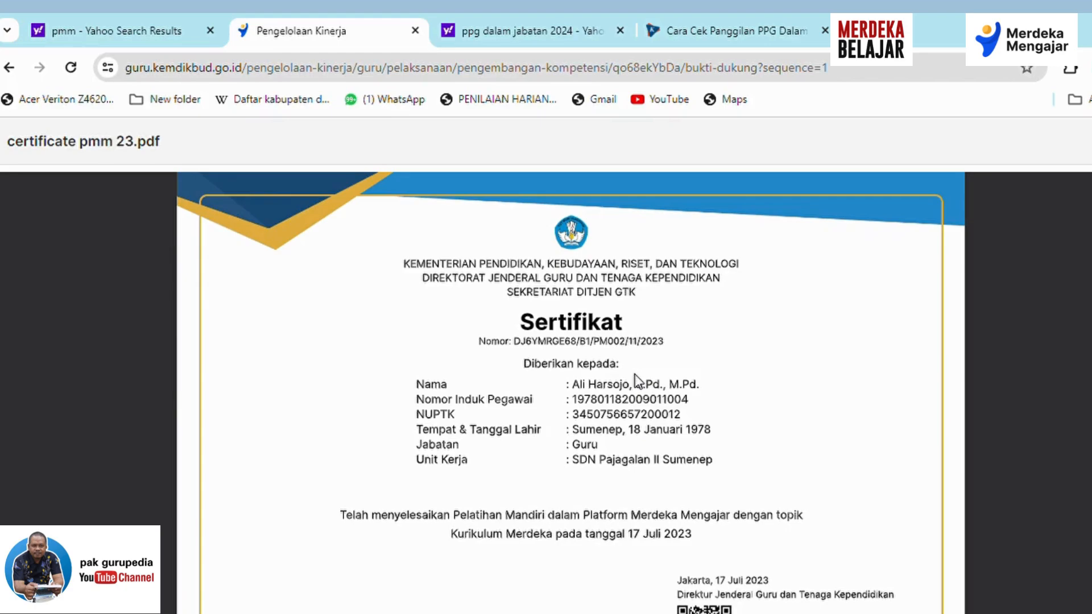
{"action": "scroll", "coordinate": [635, 379], "scroll_direction": "down", "scroll_amount": 10}
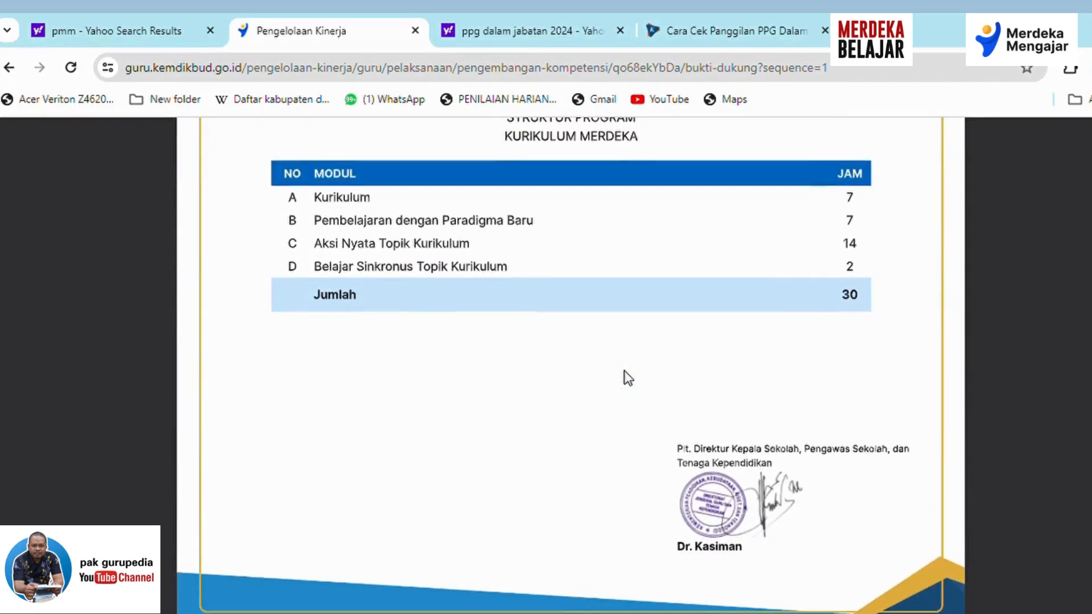
{"action": "scroll", "coordinate": [624, 376], "scroll_direction": "up", "scroll_amount": 10}
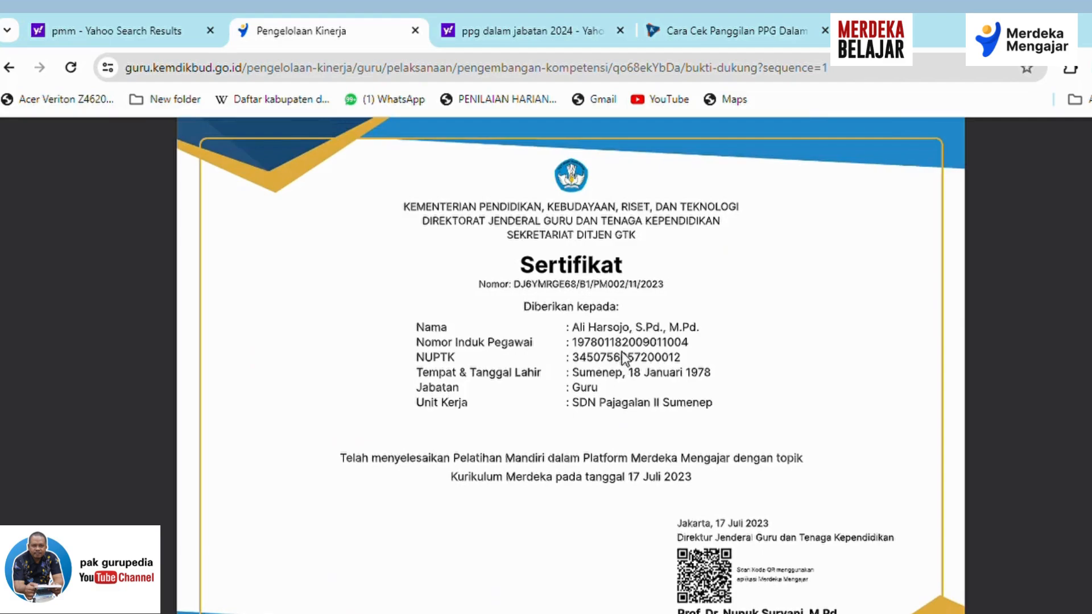
{"action": "scroll", "coordinate": [619, 361], "scroll_direction": "up", "scroll_amount": 2}
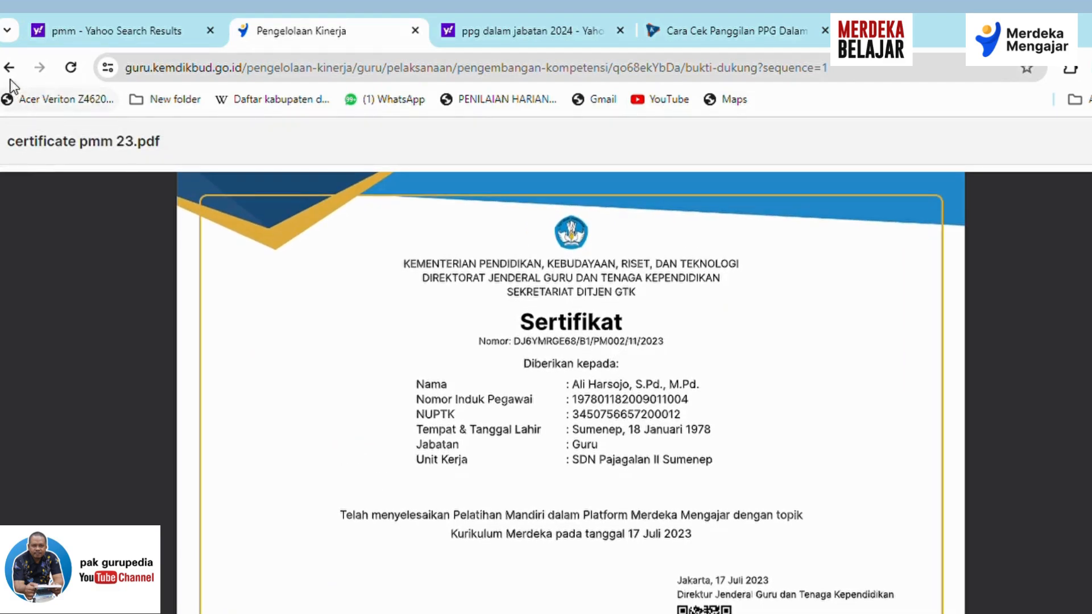
Leave the certificate preview and reopen the certificate list of the Peserta Pelatihan Mandiri plan.
{"action": "left_click", "coordinate": [10, 69]}
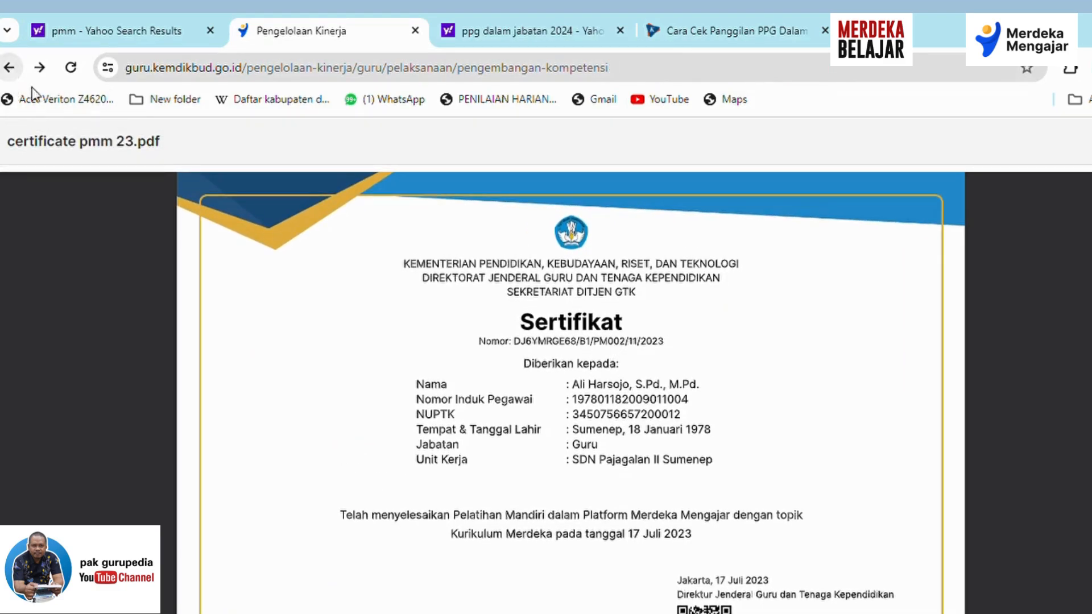
{"action": "scroll", "coordinate": [422, 432], "scroll_direction": "down", "scroll_amount": 5}
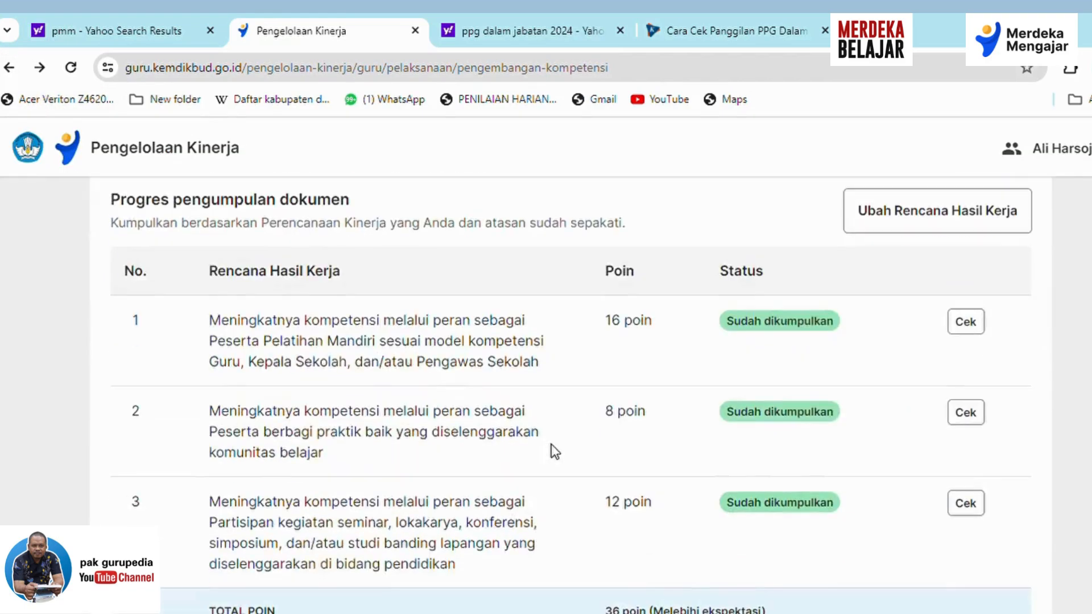
{"action": "left_click", "coordinate": [961, 322]}
{"action": "scroll", "coordinate": [684, 390], "scroll_direction": "down", "scroll_amount": 5}
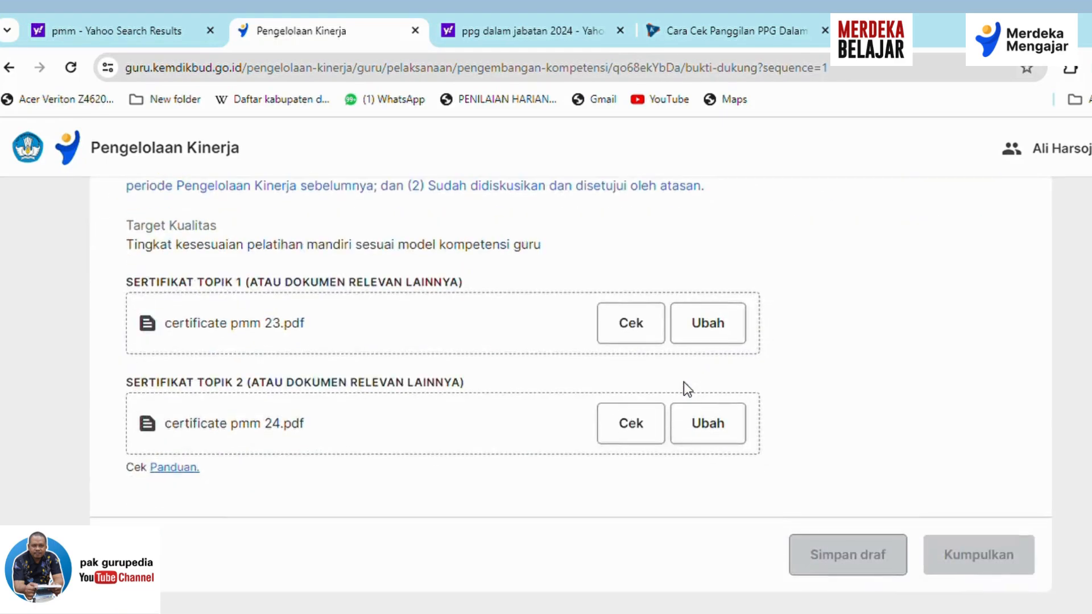
Examine the options for replacing the Sertifikat Topik 1 file from the computer or Bukti Karya, and exit without choosing a document.
{"action": "left_click", "coordinate": [707, 329]}
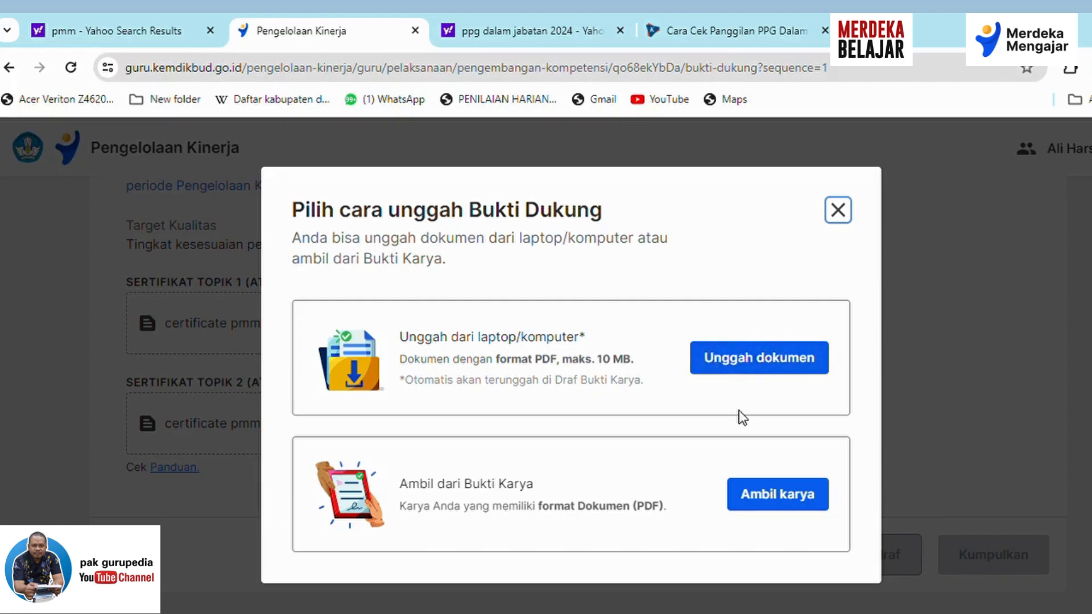
{"action": "left_click", "coordinate": [745, 369]}
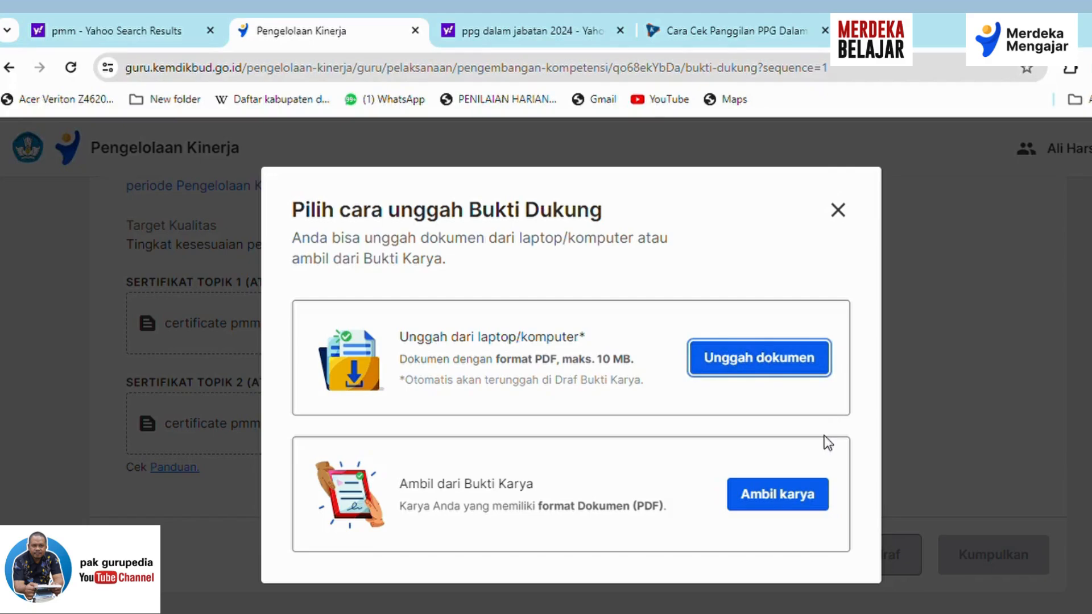
{"action": "left_click", "coordinate": [768, 502]}
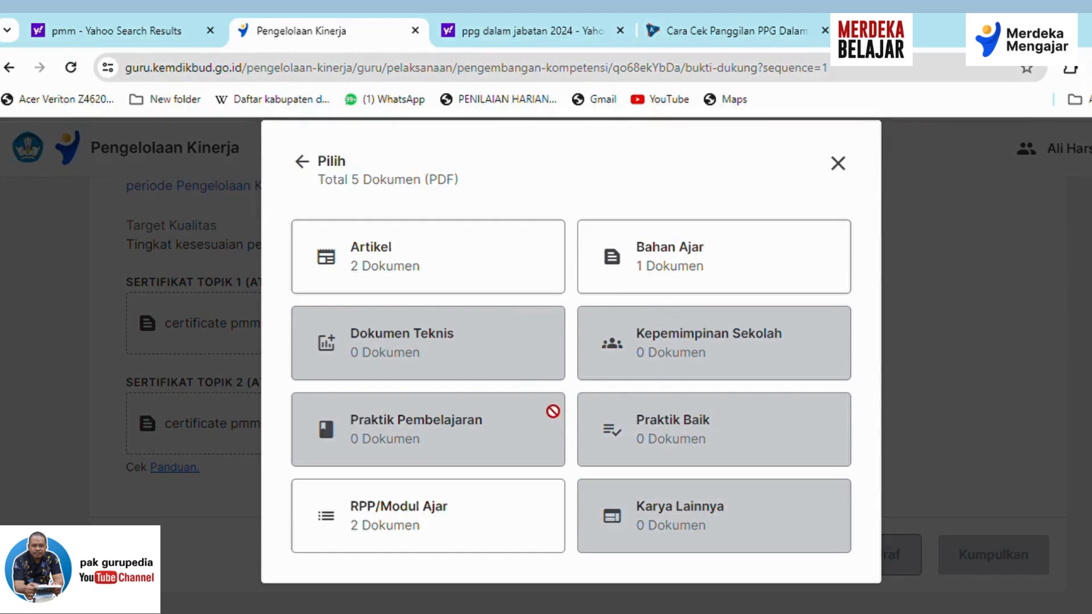
{"action": "left_click", "coordinate": [833, 168]}
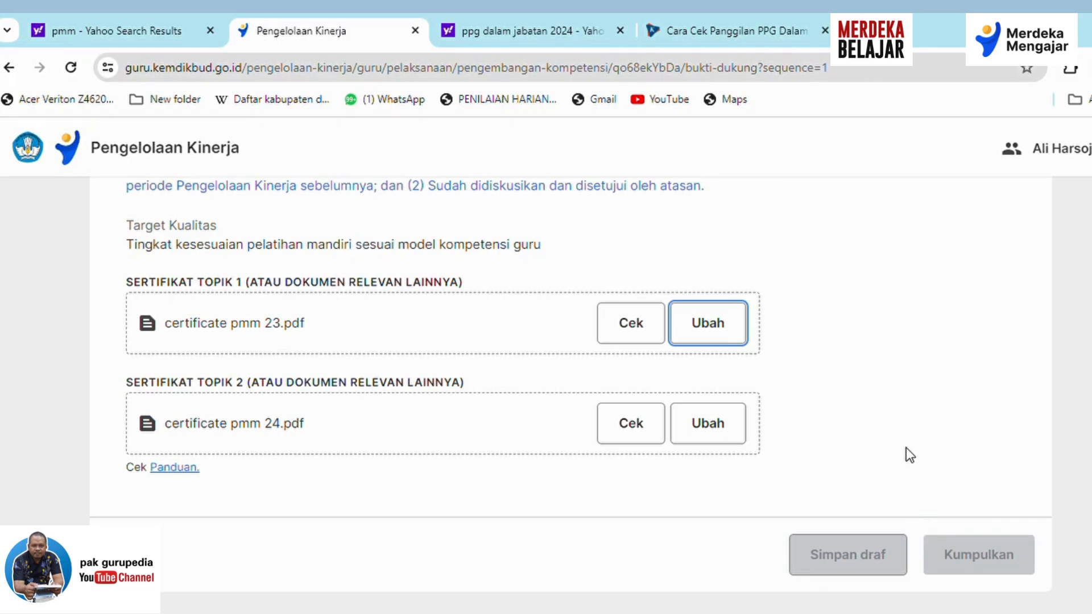
Return from the certificate evidence through the Pengembangan Kompetensi page to the Pelaksanaan Kinerja overview.
{"action": "scroll", "coordinate": [904, 449], "scroll_direction": "up", "scroll_amount": 5}
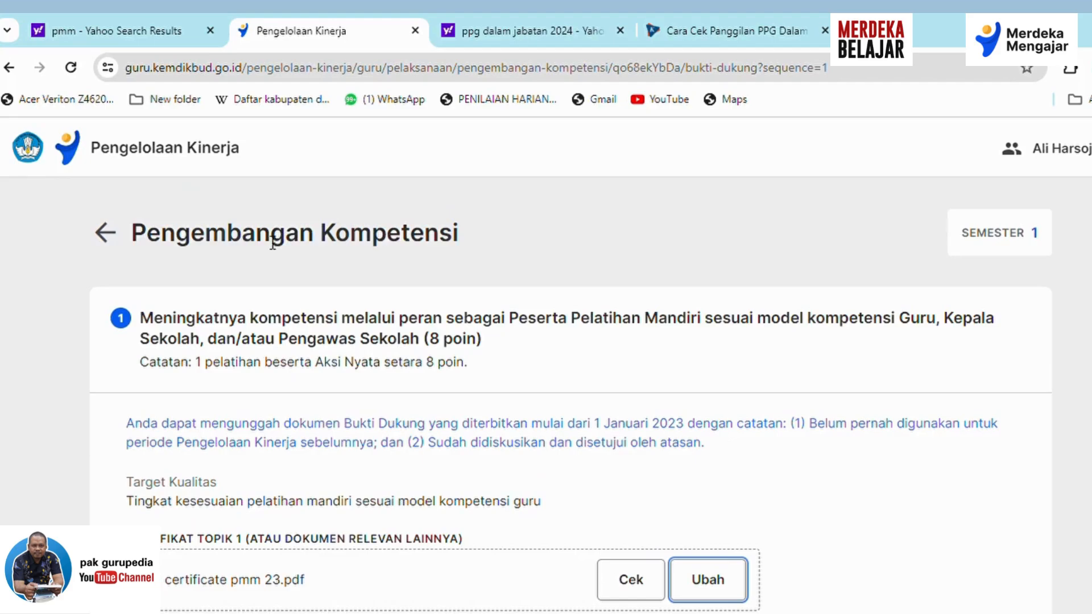
{"action": "left_click", "coordinate": [108, 239]}
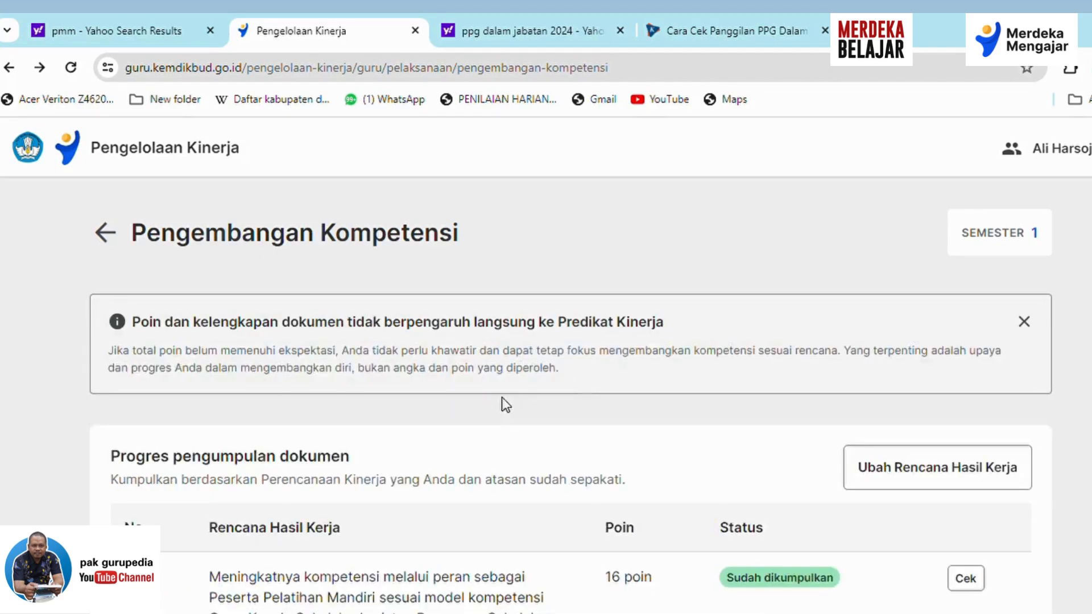
{"action": "scroll", "coordinate": [523, 426], "scroll_direction": "down", "scroll_amount": 5}
{"action": "scroll", "coordinate": [398, 386], "scroll_direction": "up", "scroll_amount": 5}
{"action": "left_click", "coordinate": [105, 232]}
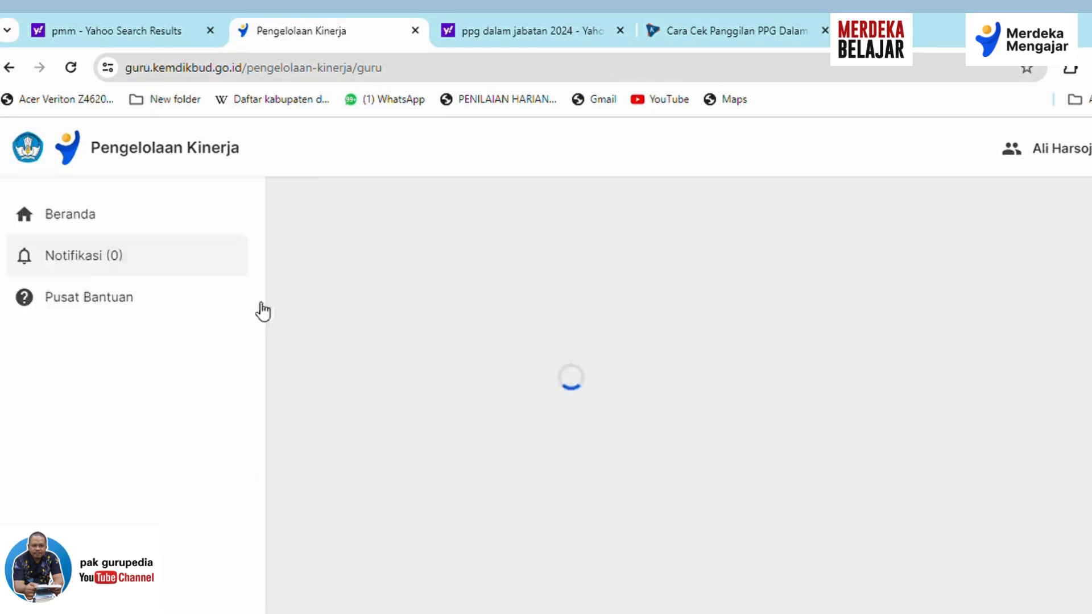
Open the Tugas Tambahan document collection and review its submission progress table.
{"action": "scroll", "coordinate": [571, 443], "scroll_direction": "down", "scroll_amount": 5}
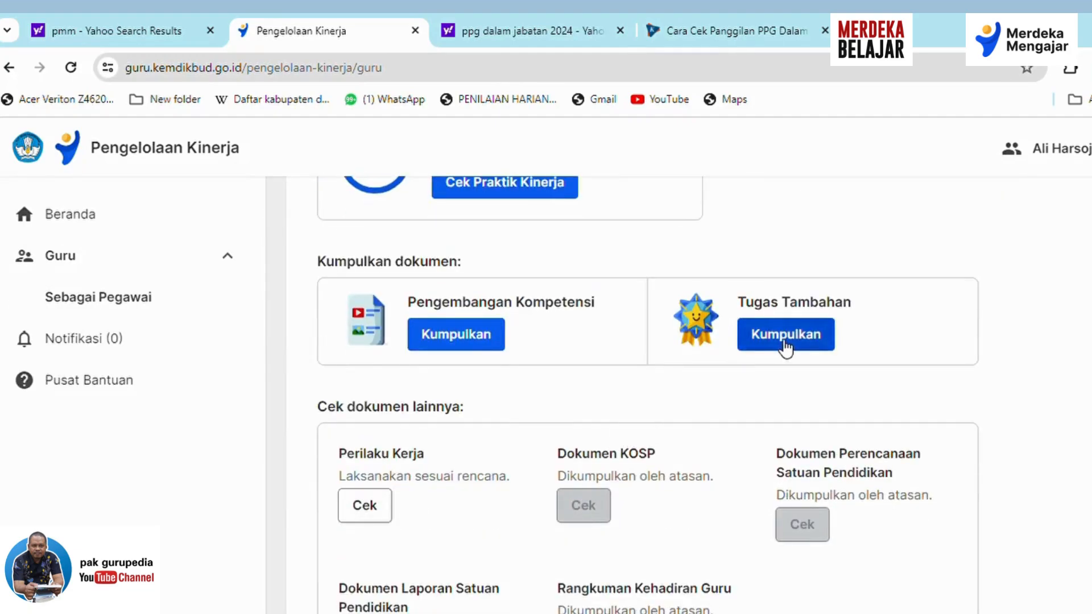
{"action": "left_click", "coordinate": [785, 338]}
{"action": "scroll", "coordinate": [759, 367], "scroll_direction": "down", "scroll_amount": 1}
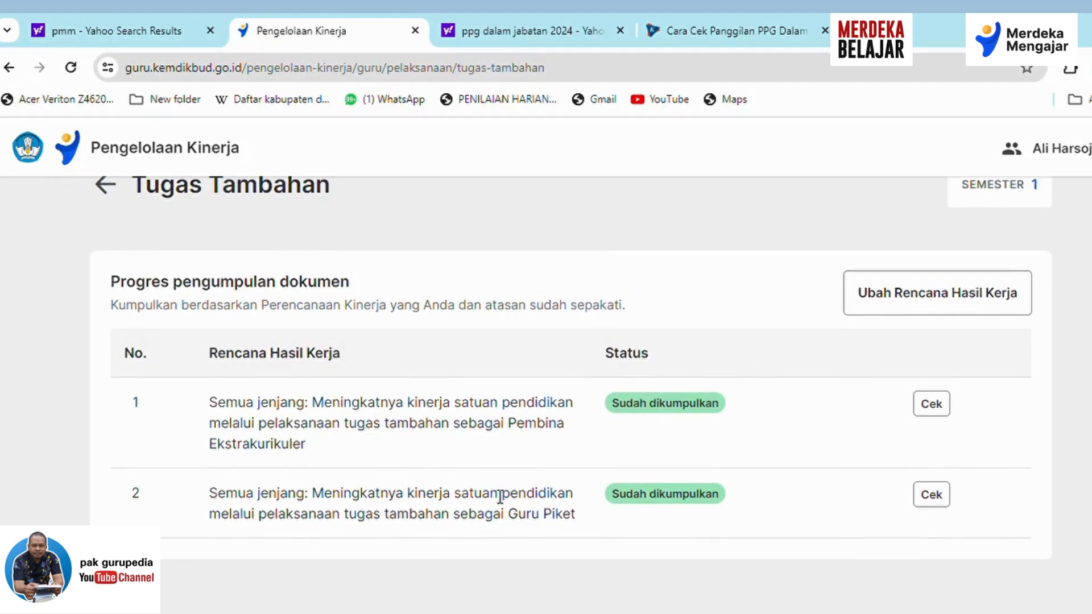
Open the submitted Pembina Ekstrakurikuler report in Tugas Tambahan, read through its pages, and return to the document progress table.
{"action": "left_click", "coordinate": [930, 406]}
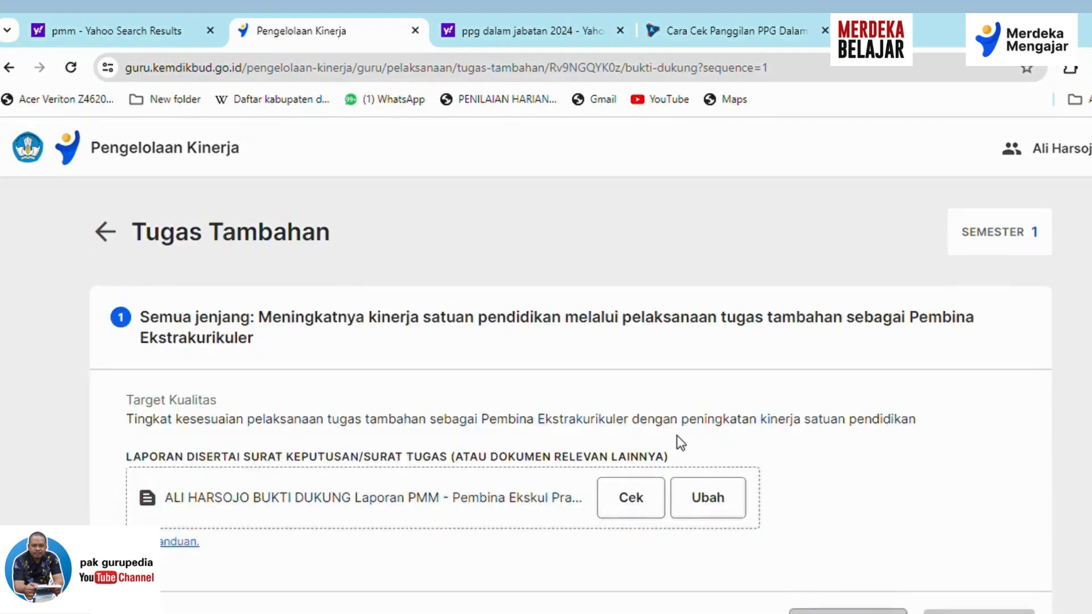
{"action": "scroll", "coordinate": [676, 435], "scroll_direction": "down", "scroll_amount": 1}
{"action": "left_click", "coordinate": [637, 434]}
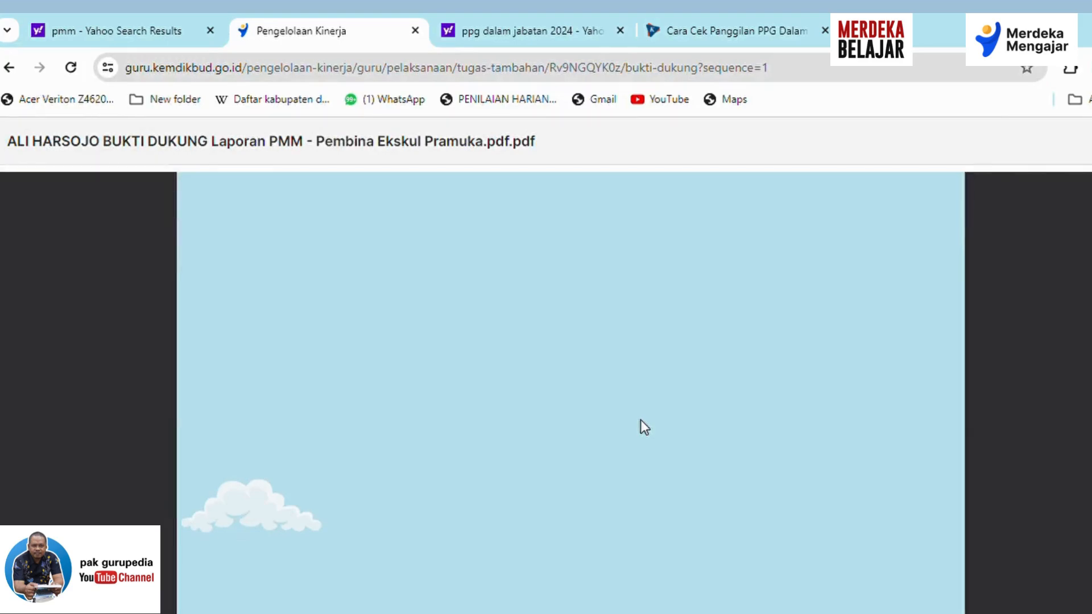
{"action": "scroll", "coordinate": [637, 422], "scroll_direction": "down", "scroll_amount": 10}
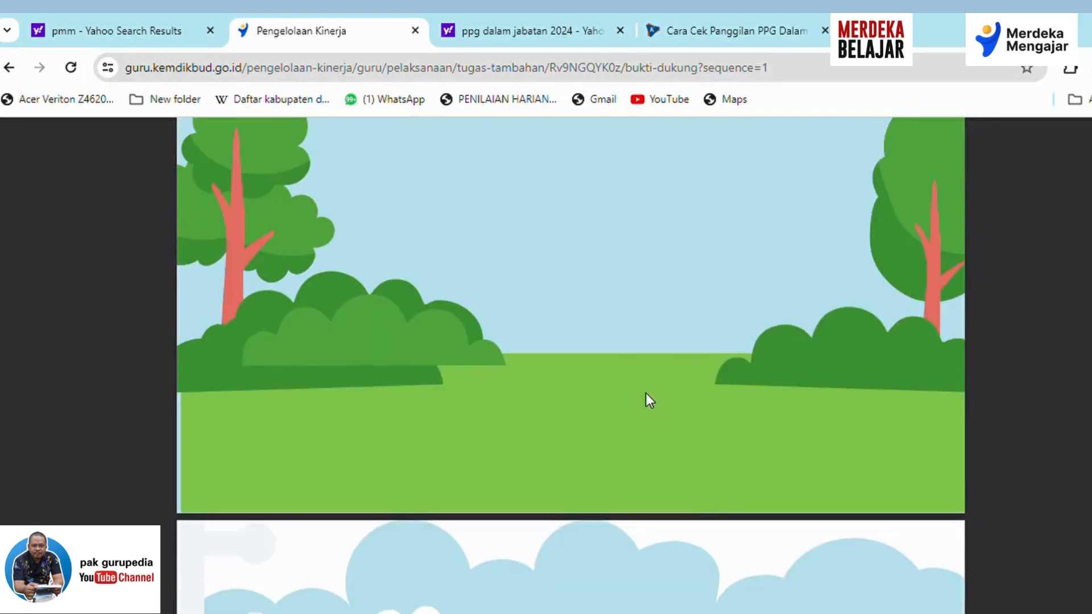
{"action": "scroll", "coordinate": [646, 394], "scroll_direction": "down", "scroll_amount": 10}
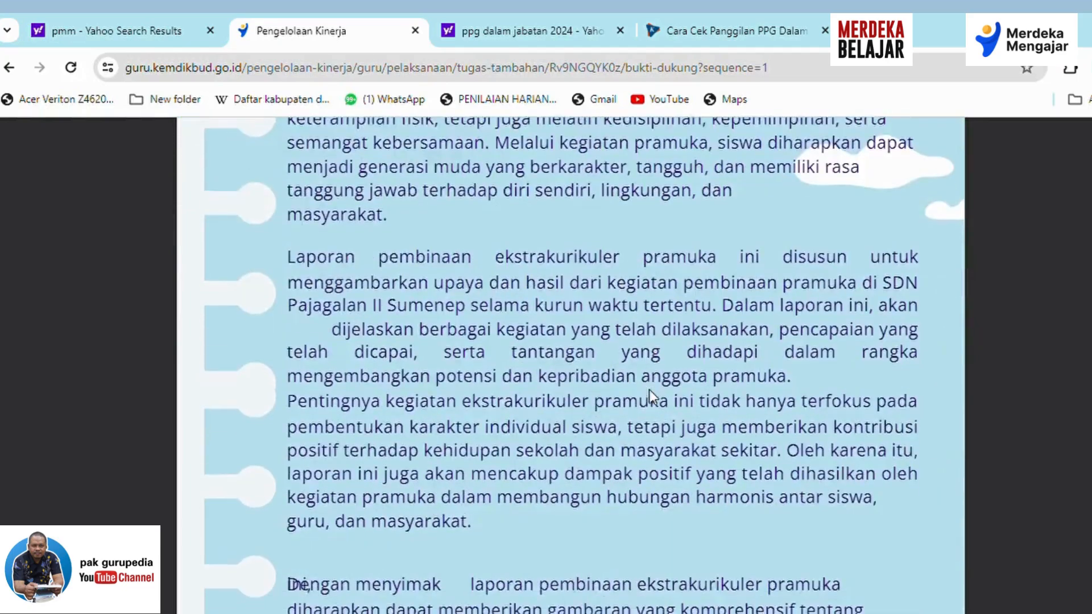
{"action": "scroll", "coordinate": [650, 388], "scroll_direction": "up", "scroll_amount": 15}
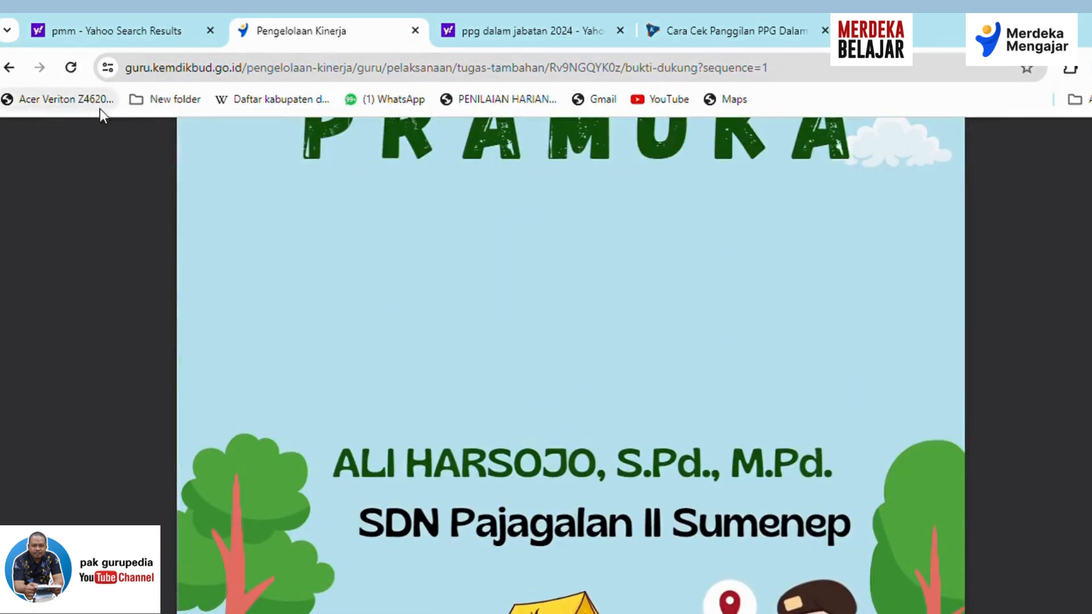
{"action": "scroll", "coordinate": [175, 225], "scroll_direction": "up", "scroll_amount": 1}
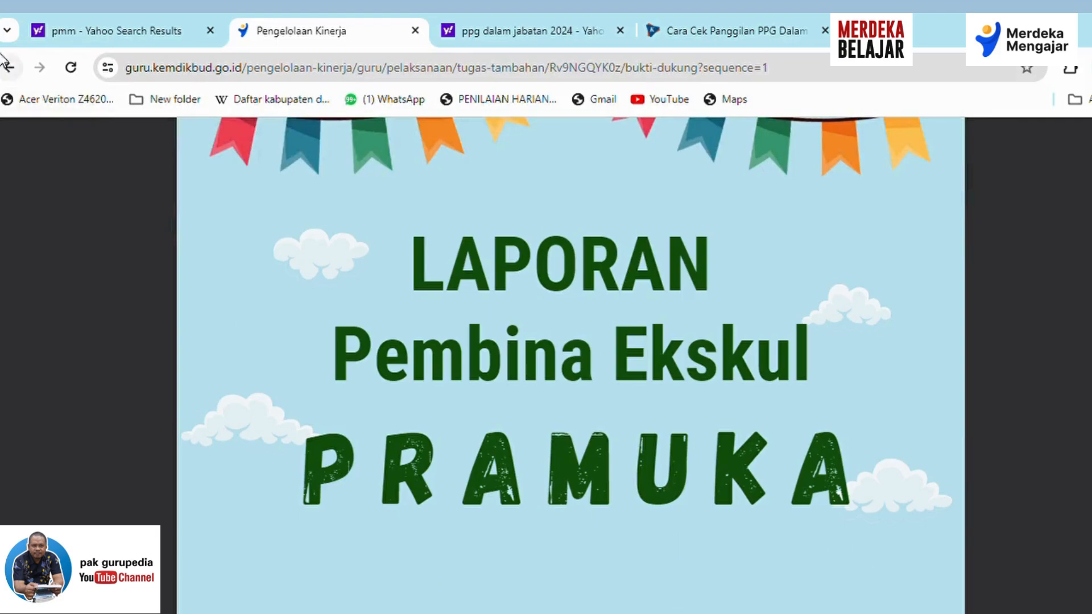
{"action": "left_click", "coordinate": [9, 68]}
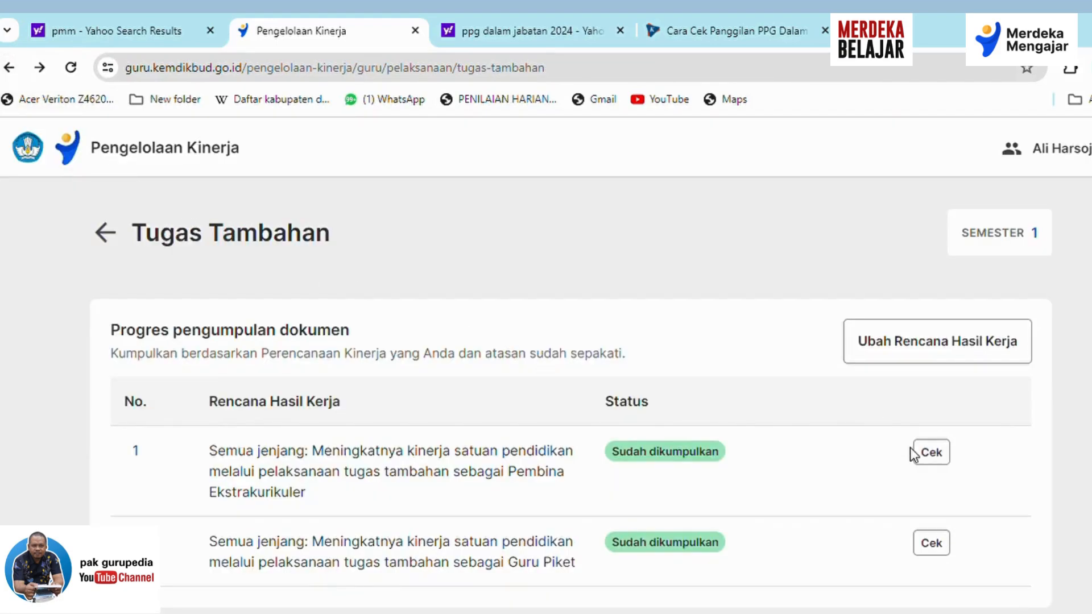
Reopen the Pembina Ekstrakurikuler evidence, examine the Bukti Karya categories available for replacing the report, and exit without choosing a document.
{"action": "left_click", "coordinate": [927, 455]}
{"action": "left_click", "coordinate": [702, 496]}
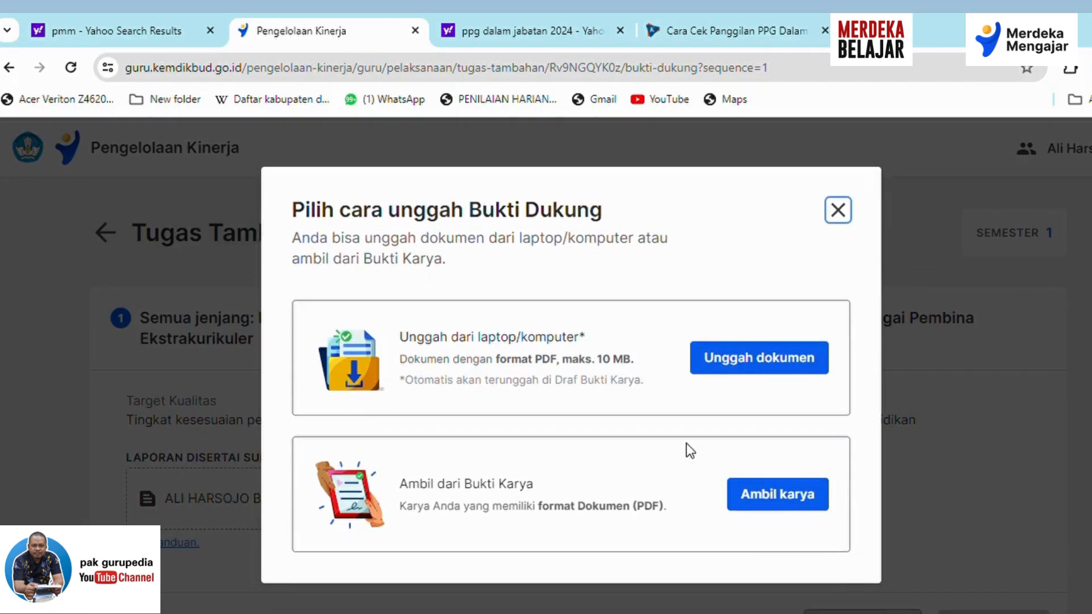
{"action": "left_click", "coordinate": [780, 500]}
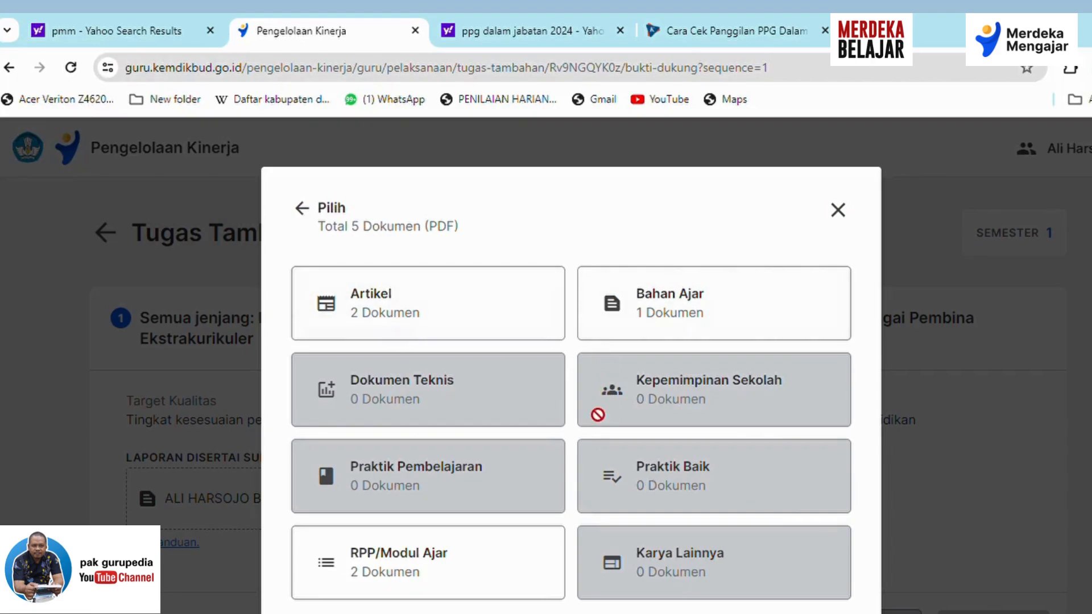
{"action": "left_click", "coordinate": [838, 210]}
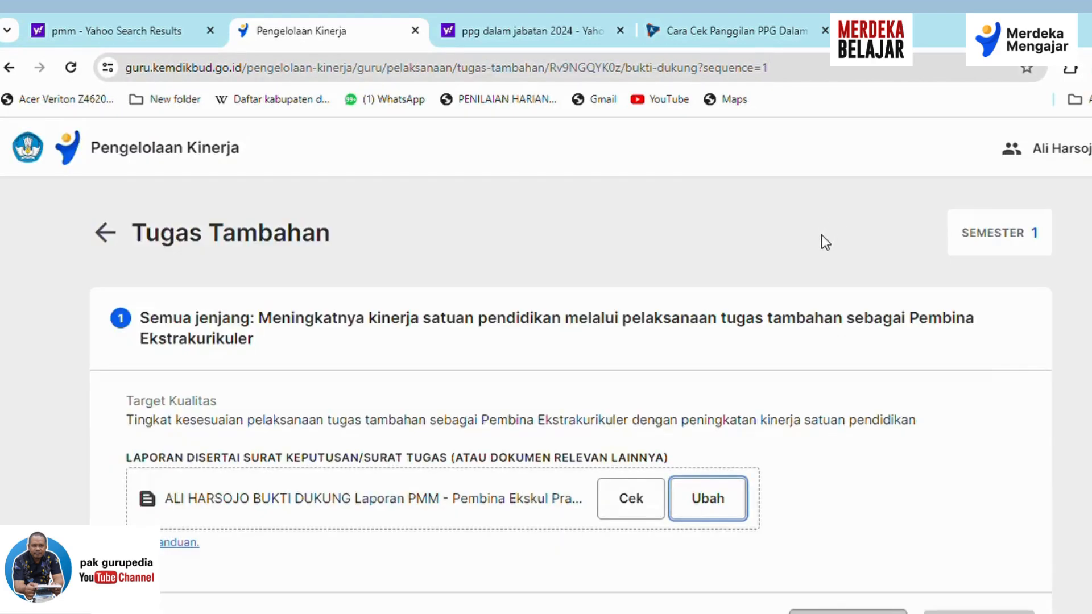
Check the draft-saving and submission options for the Pembina Ekstrakurikuler evidence, and go back out of Tugas Tambahan to the Pengelolaan Kinerja page.
{"action": "scroll", "coordinate": [722, 401], "scroll_direction": "down", "scroll_amount": 2}
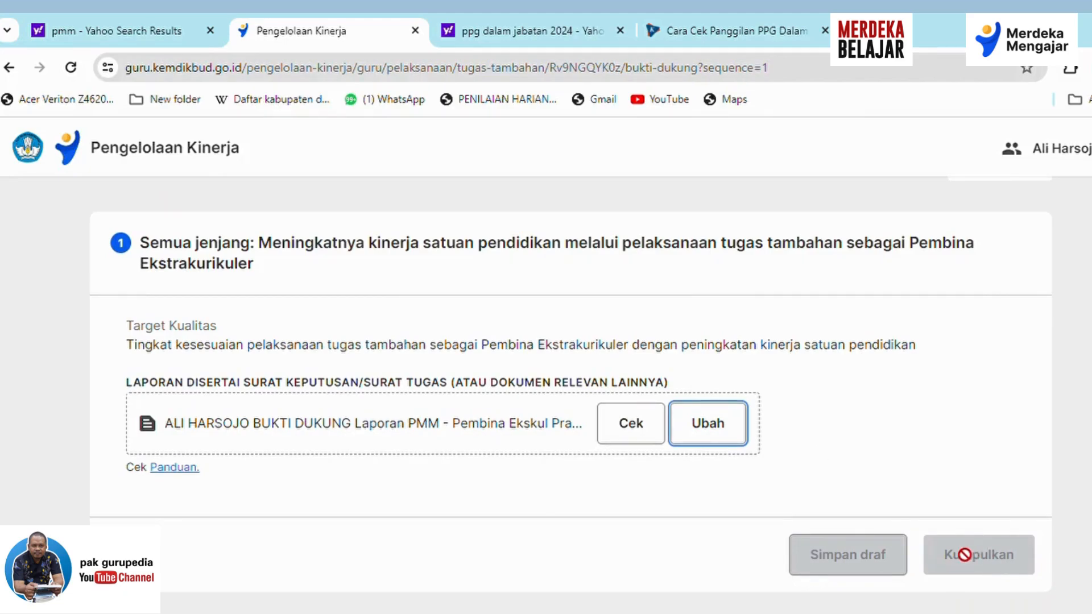
{"action": "scroll", "coordinate": [814, 517], "scroll_direction": "up", "scroll_amount": 2}
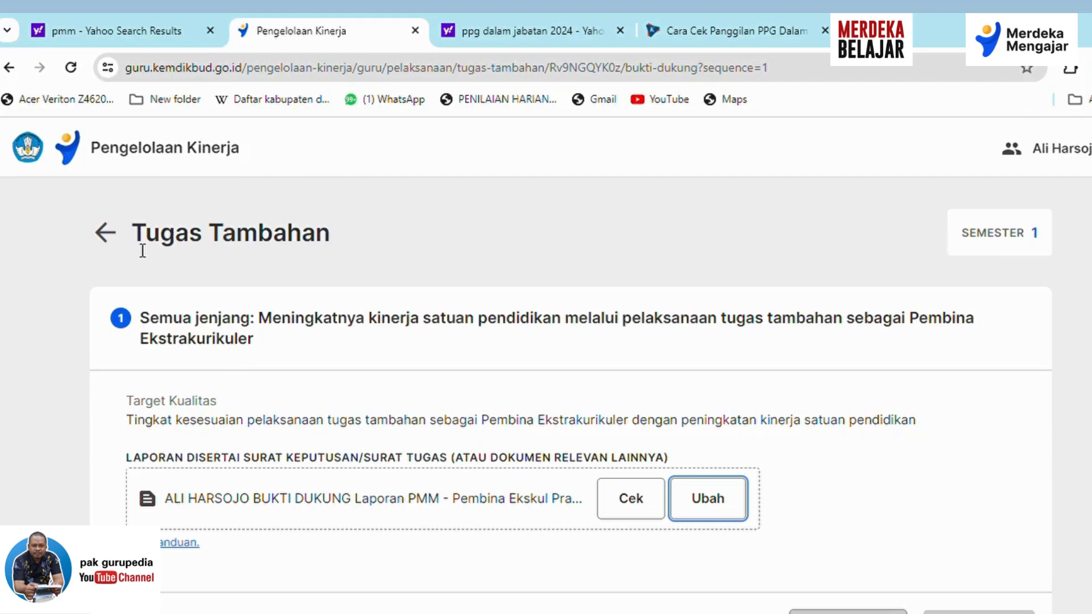
{"action": "left_click", "coordinate": [104, 236]}
{"action": "left_click", "coordinate": [104, 237]}
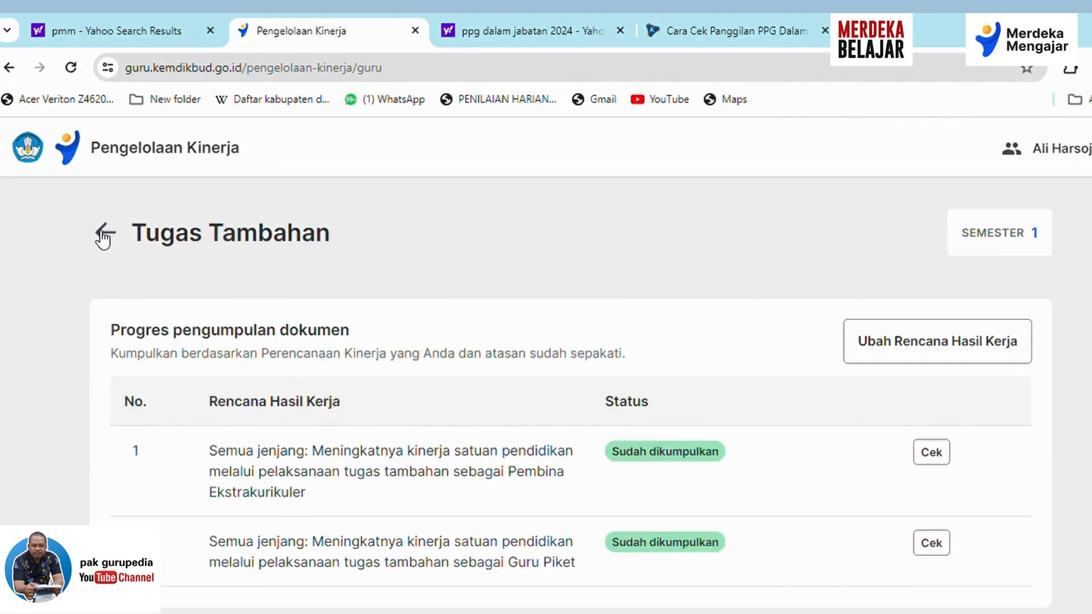